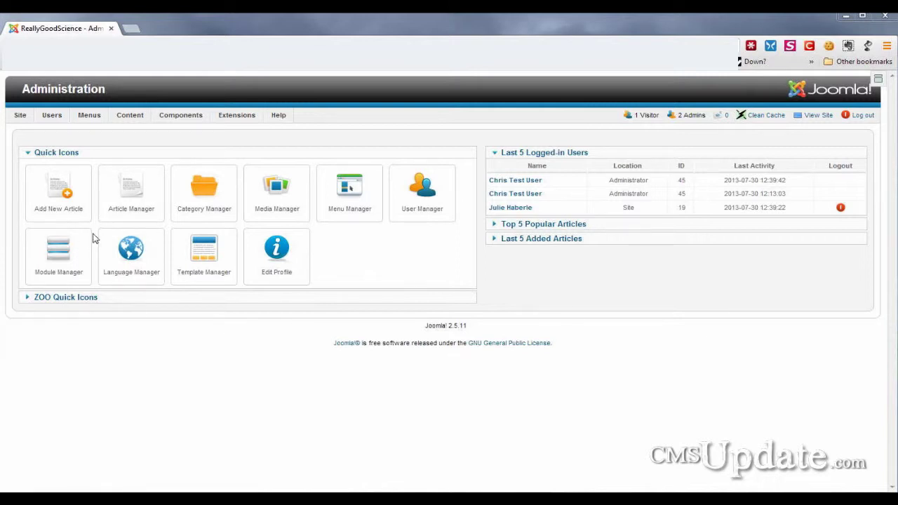
Open Widgetkit and edit Main Slideset Manual to review its image order and link URLs
{"action": "mouse_move", "coordinate": [174, 119]}
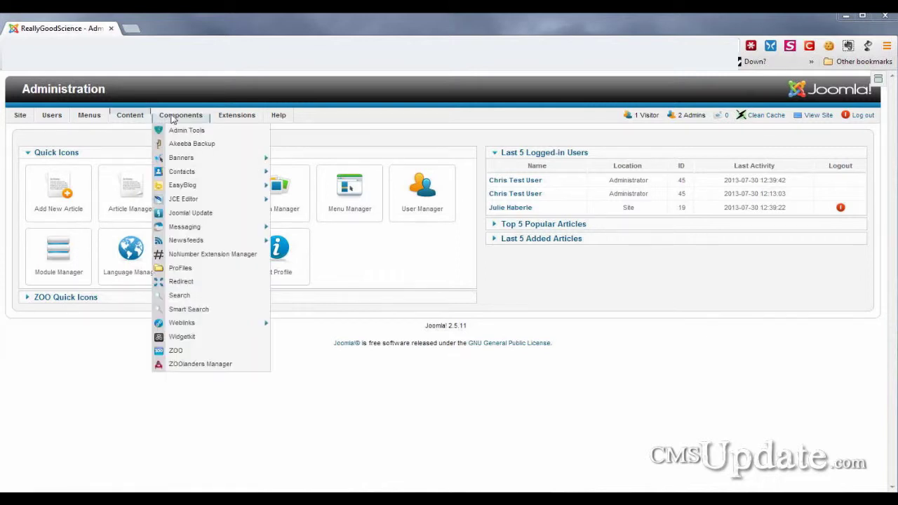
{"action": "left_click", "coordinate": [172, 338]}
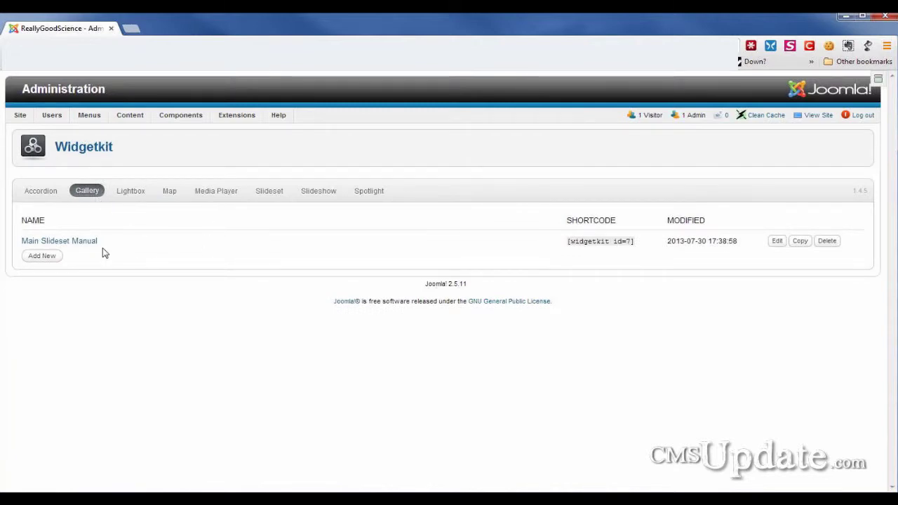
{"action": "left_click", "coordinate": [777, 242]}
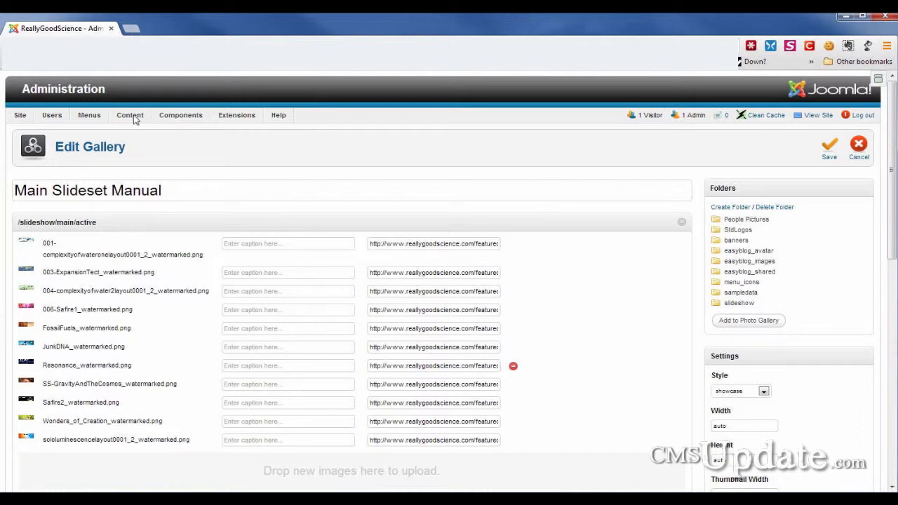
{"action": "left_click", "coordinate": [183, 118]}
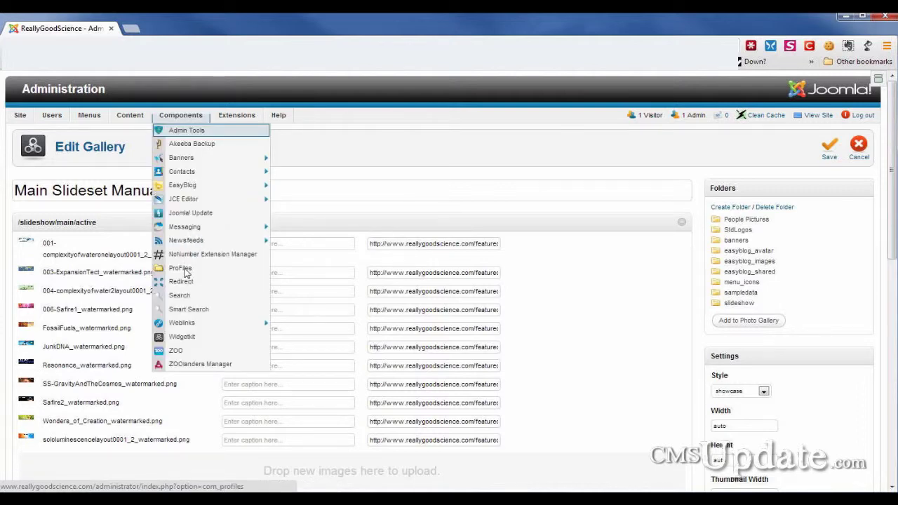
Open ProFiles in a new browser tab, showing the active slideshow images folder
{"action": "right_click", "coordinate": [186, 272]}
{"action": "left_click", "coordinate": [214, 275]}
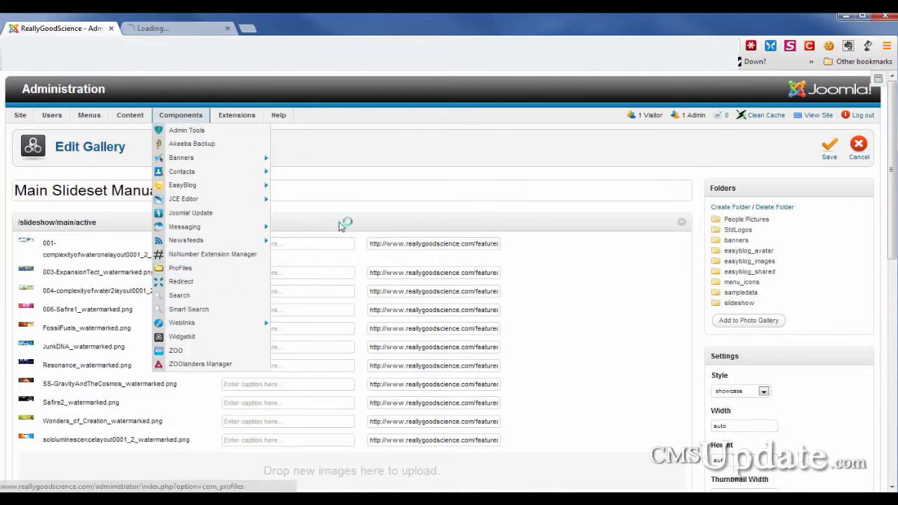
{"action": "key", "text": "ctrl+Tab"}
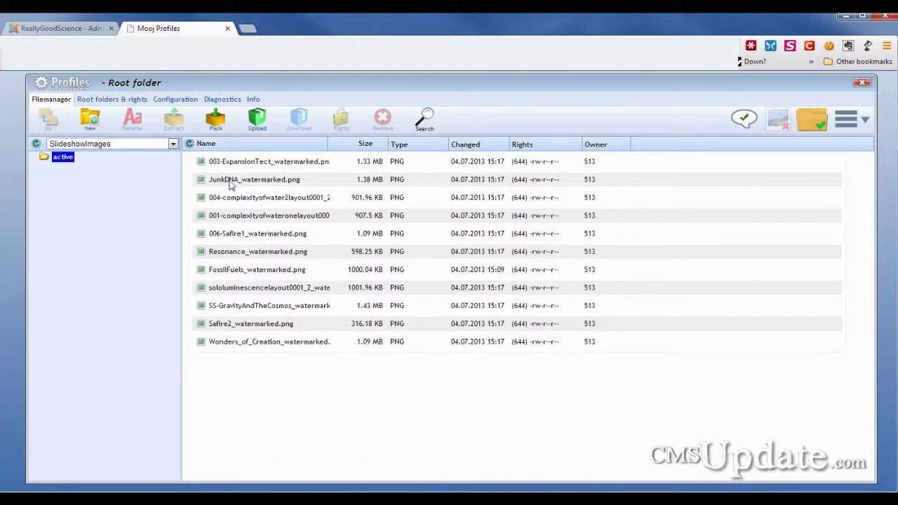
Rename JunkDNA_watermarked.png to 005-JunkDNA_watermarked.png
{"action": "left_click", "coordinate": [232, 184]}
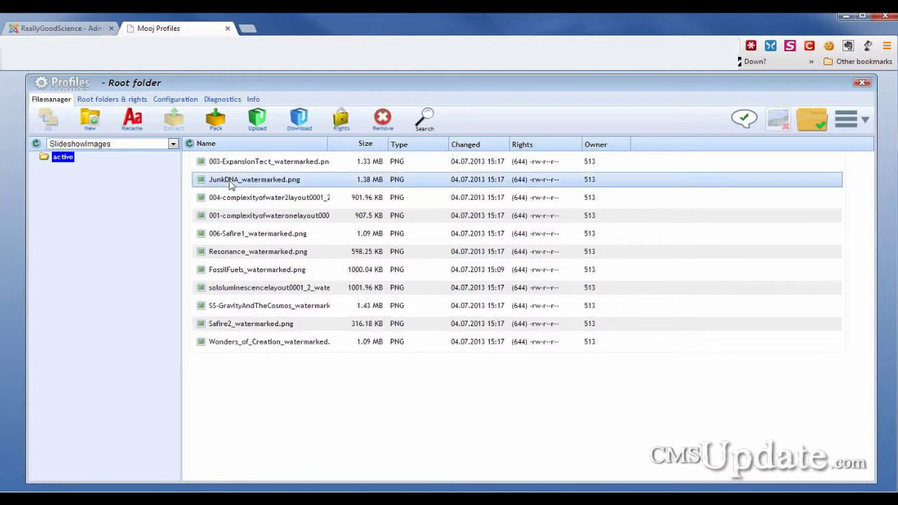
{"action": "left_click", "coordinate": [134, 127]}
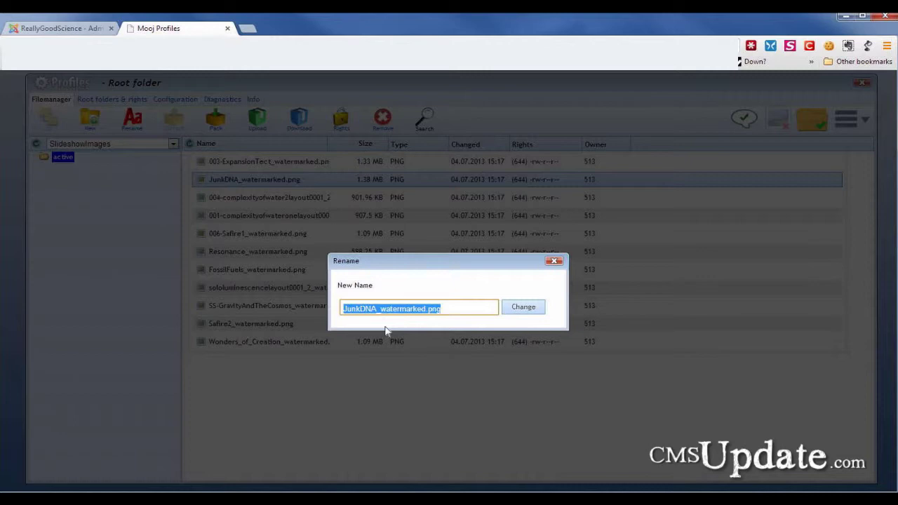
{"action": "key", "text": "Home"}
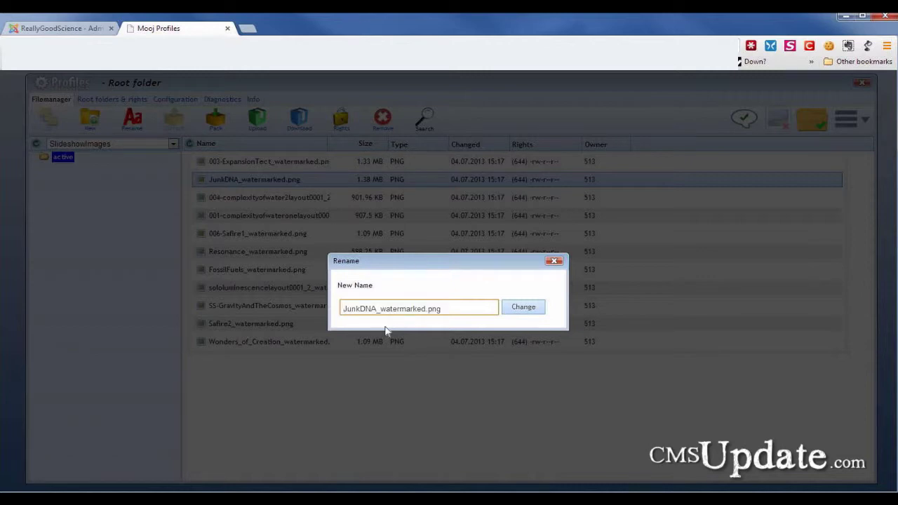
{"action": "type", "text": "005"}
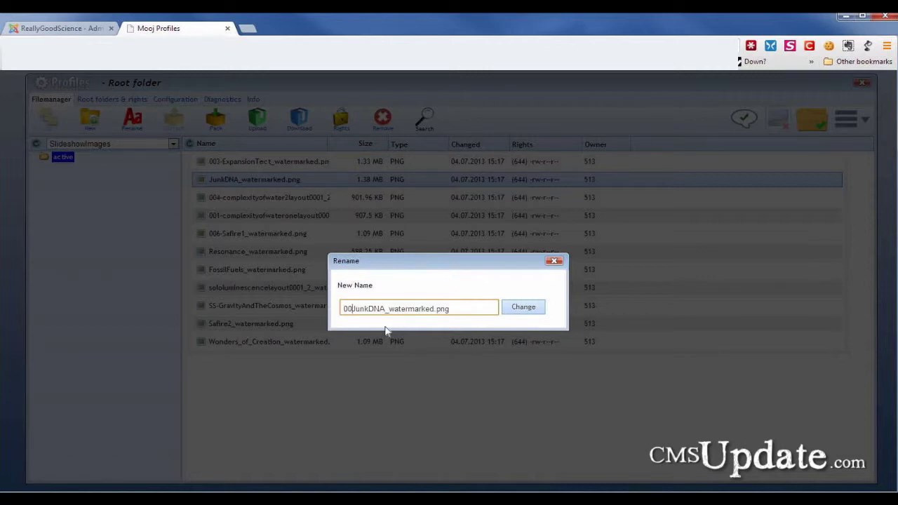
{"action": "type", "text": "-"}
{"action": "left_click", "coordinate": [523, 308]}
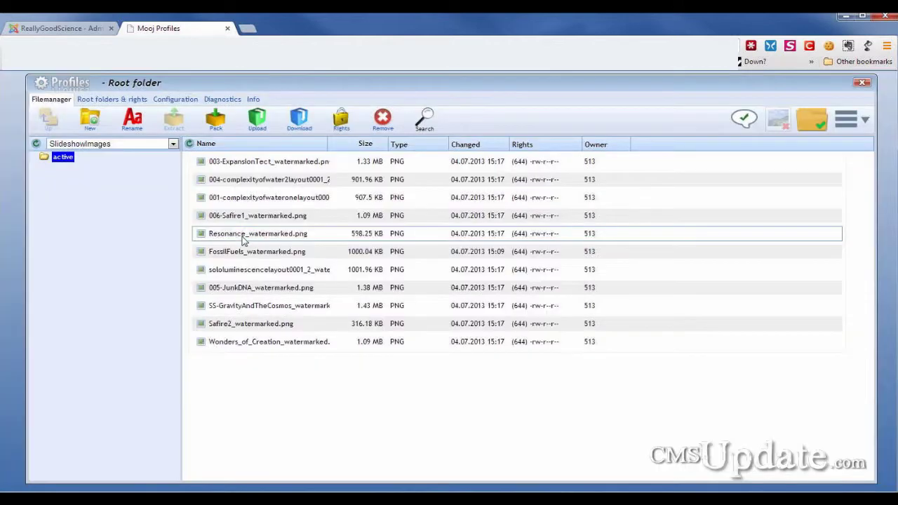
Rename Resonance_watermarked.png to 002-Resonance_watermarked.png
{"action": "right_click", "coordinate": [244, 240]}
{"action": "left_click", "coordinate": [265, 272]}
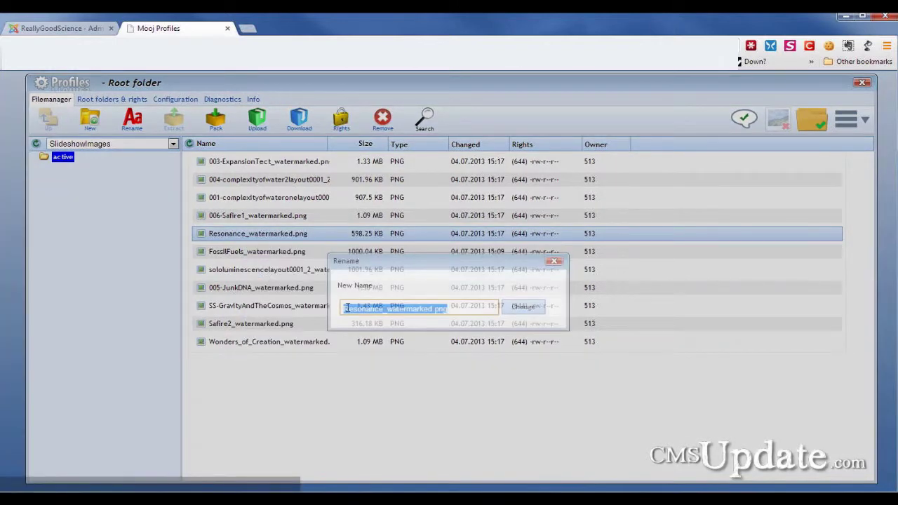
{"action": "key", "text": "Home"}
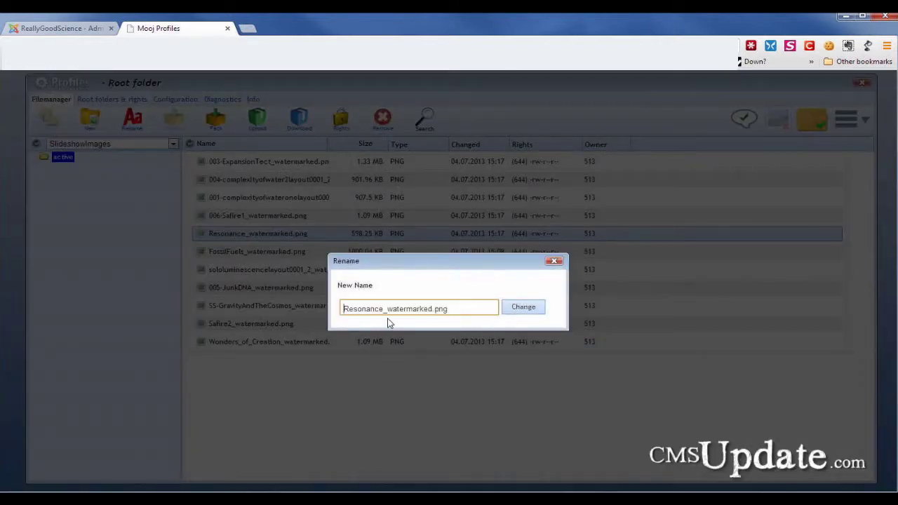
{"action": "type", "text": "002-"}
{"action": "left_click", "coordinate": [523, 307]}
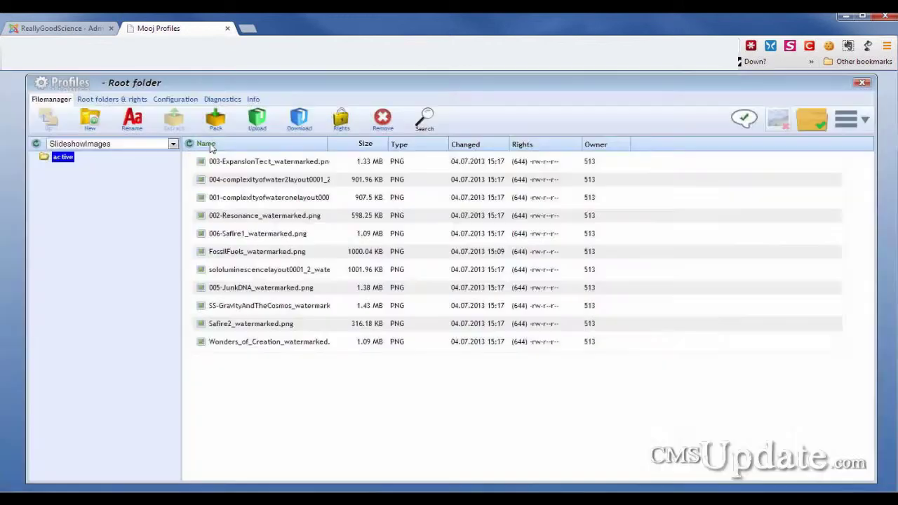
Sort the file list by name and close the ProFiles file manager
{"action": "left_click", "coordinate": [208, 144]}
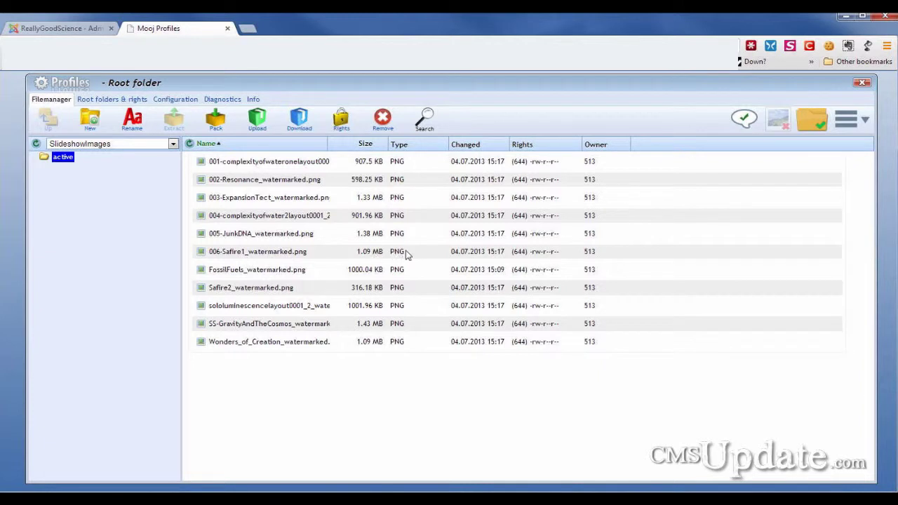
{"action": "left_click", "coordinate": [466, 268]}
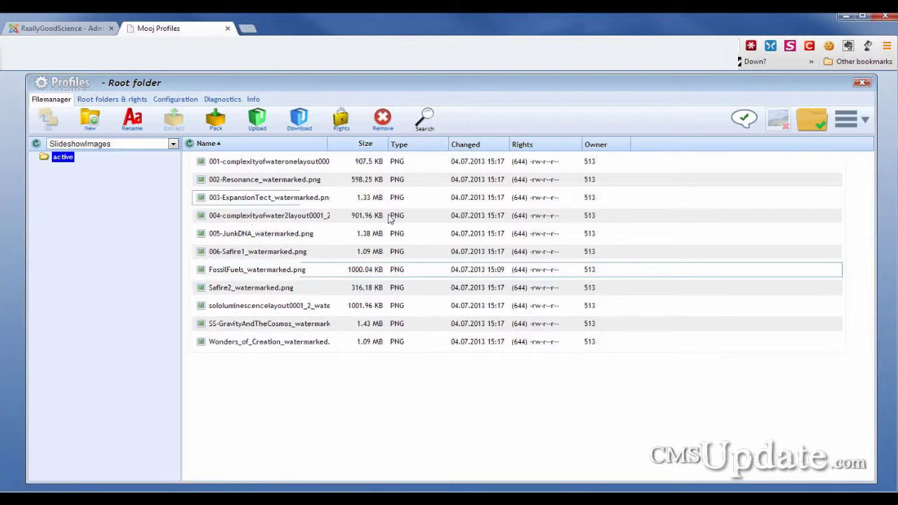
{"action": "left_click", "coordinate": [861, 85]}
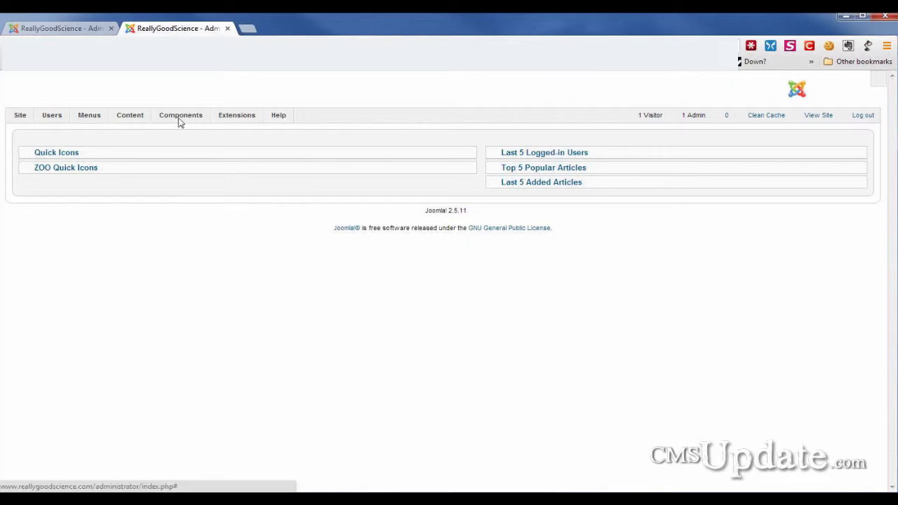
Reopen Widgetkit's gallery list and edit Main Slideset Manual to see the renumbered images
{"action": "left_click", "coordinate": [183, 341]}
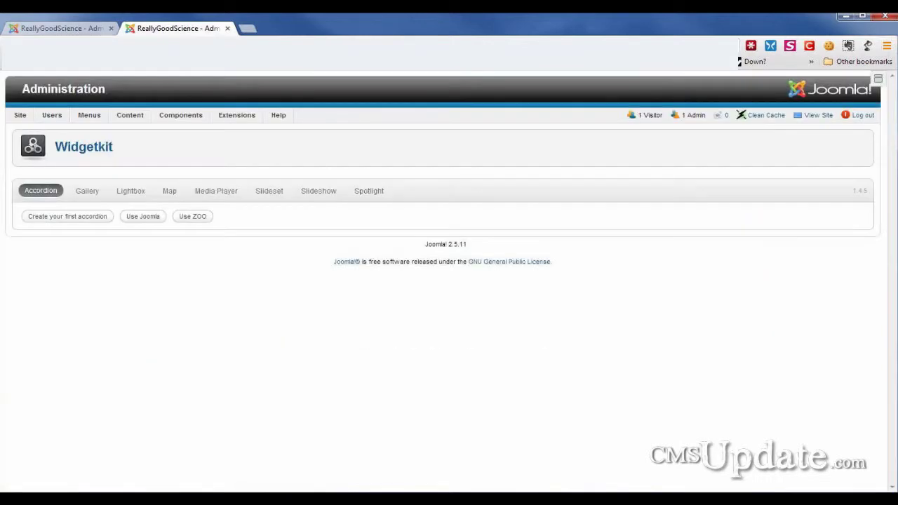
{"action": "left_click", "coordinate": [89, 191]}
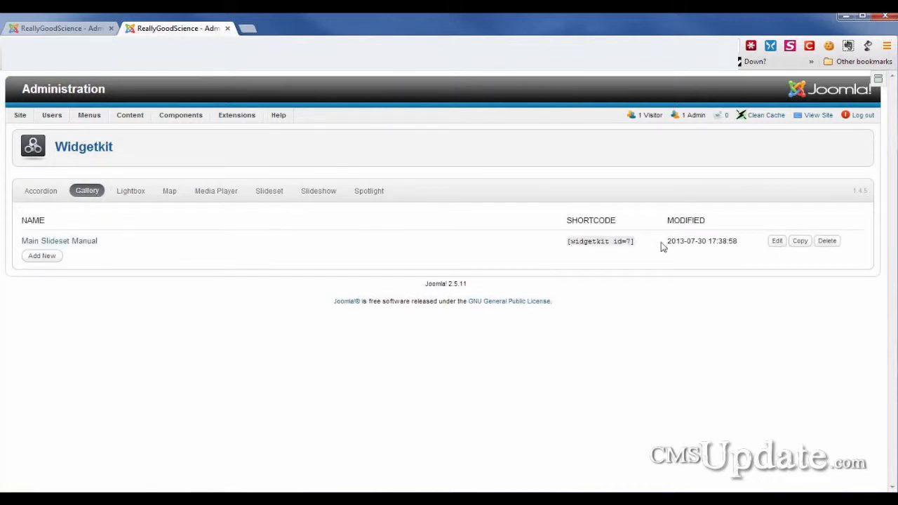
{"action": "left_click", "coordinate": [778, 242]}
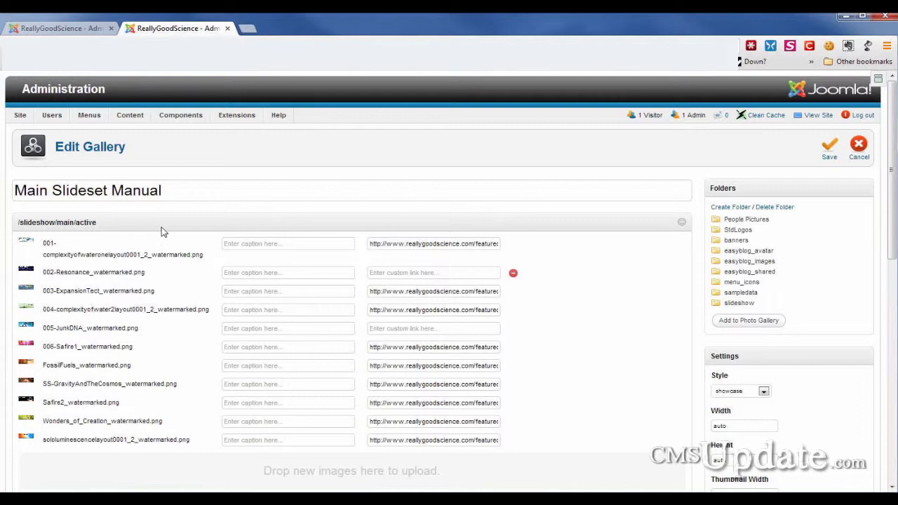
Copy the Resonance link from the older gallery copy into the empty 002-Resonance link field
{"action": "left_click", "coordinate": [72, 31]}
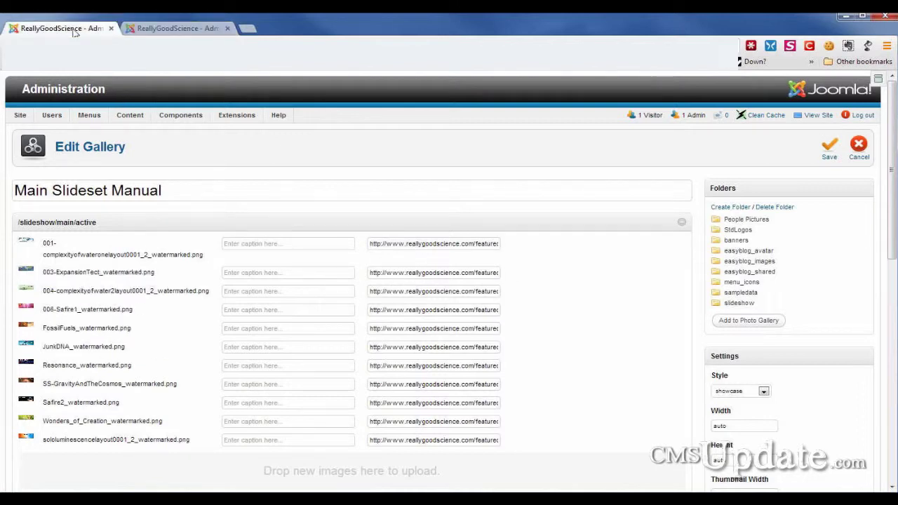
{"action": "left_click", "coordinate": [167, 30]}
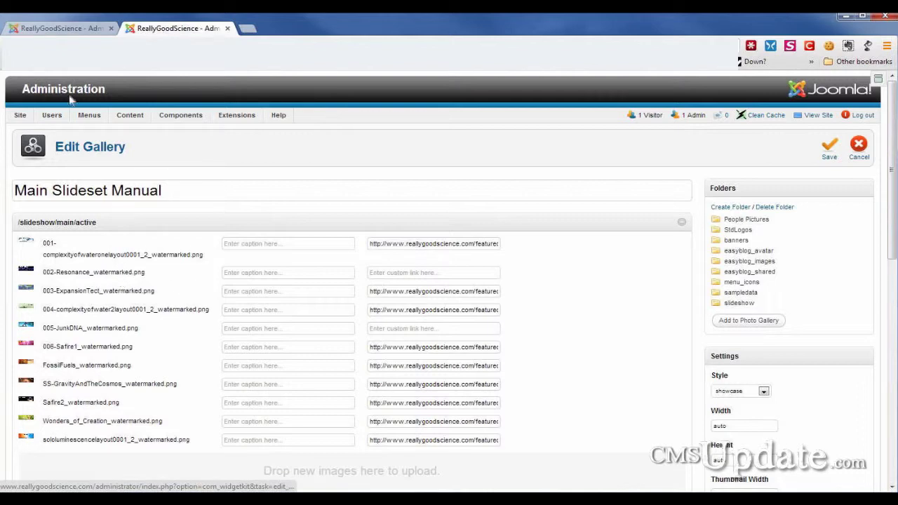
{"action": "left_click", "coordinate": [62, 29]}
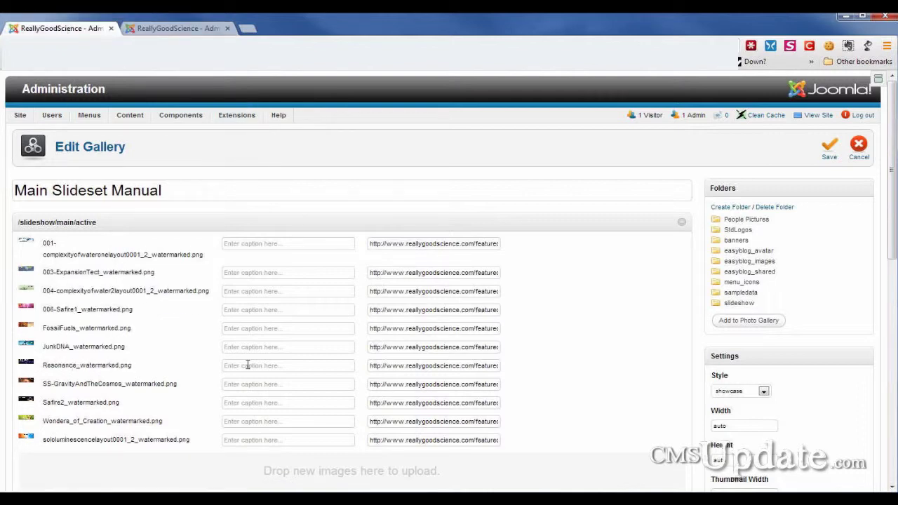
{"action": "left_click", "coordinate": [377, 366]}
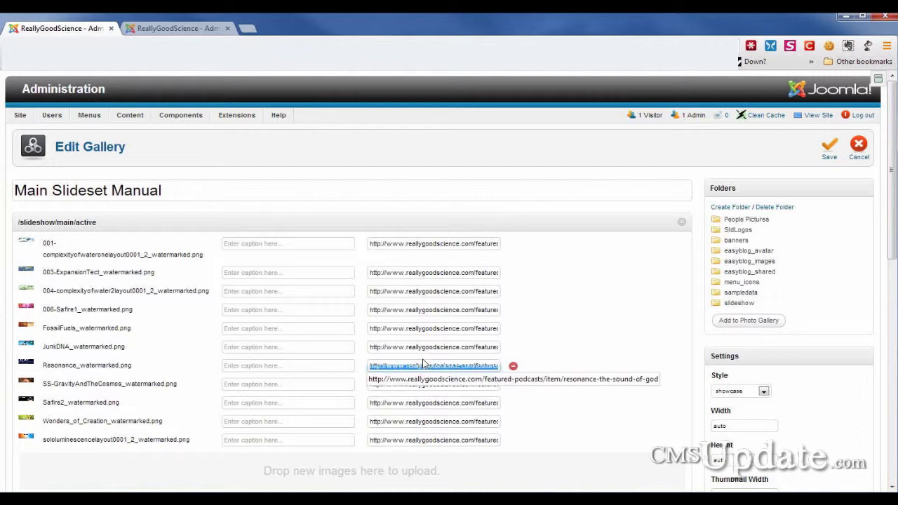
{"action": "left_click", "coordinate": [178, 29]}
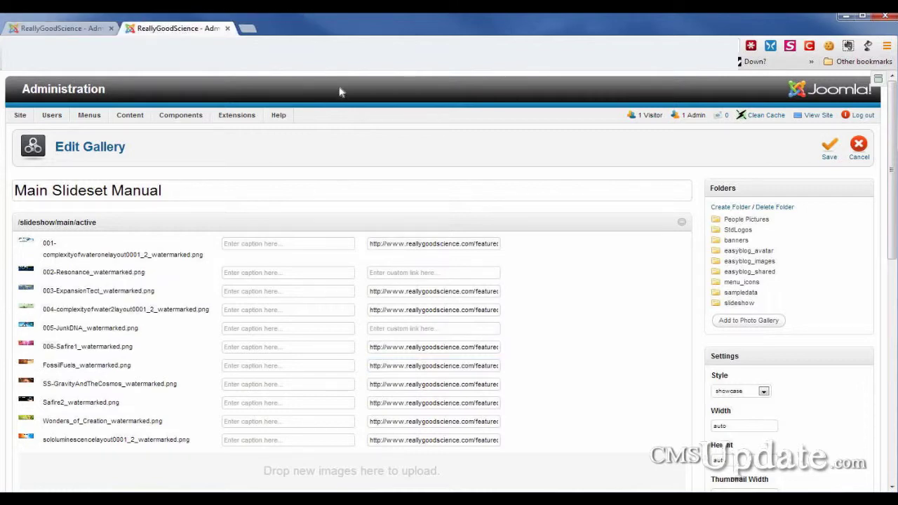
{"action": "left_click", "coordinate": [381, 273]}
{"action": "key", "text": "ctrl+v"}
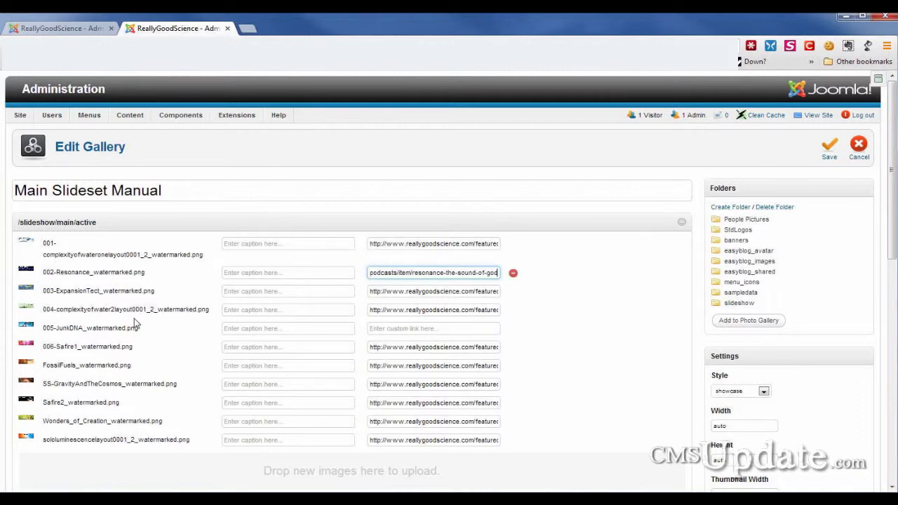
Copy the JunkDNA link from the older gallery copy into the empty 005-JunkDNA link field
{"action": "left_click", "coordinate": [74, 29]}
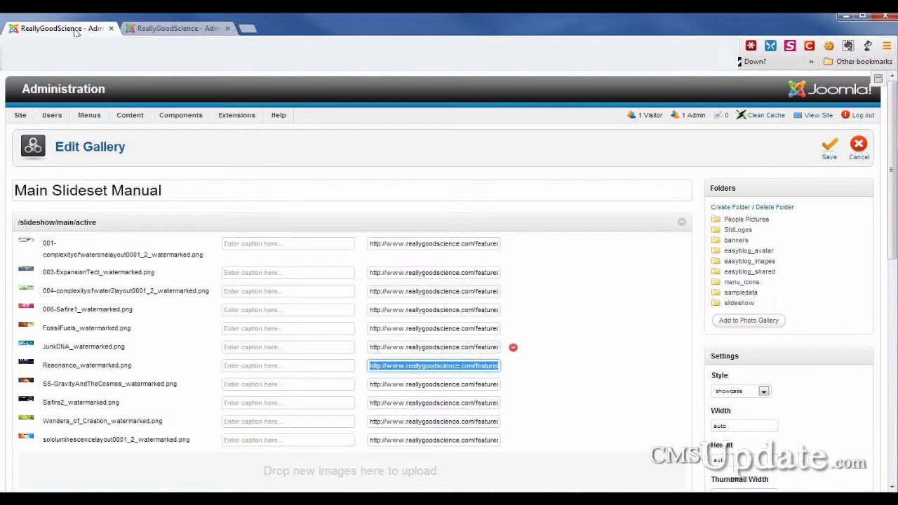
{"action": "double_click", "coordinate": [447, 347]}
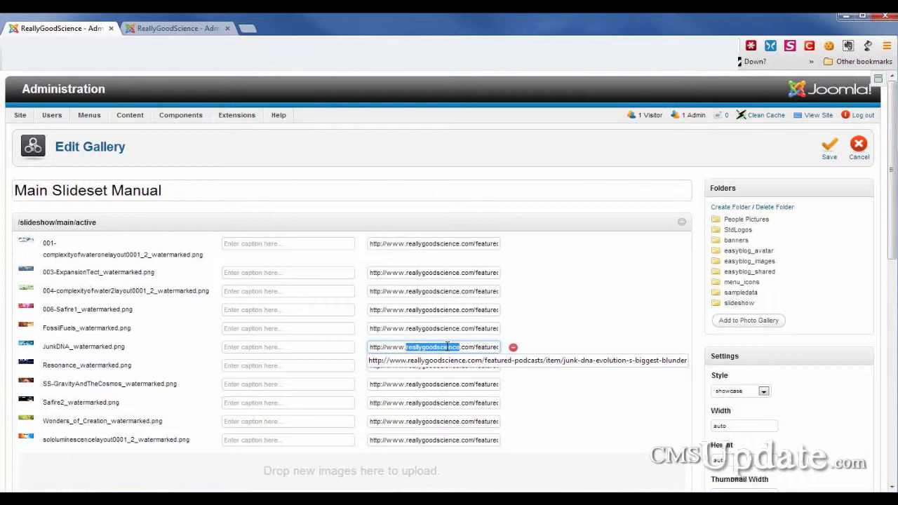
{"action": "key", "text": "ctrl+a"}
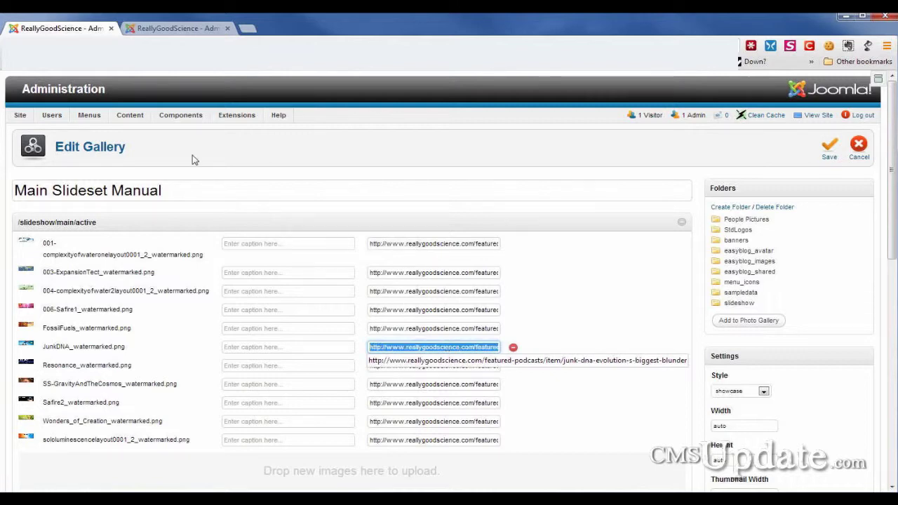
{"action": "key", "text": "ctrl+Tab"}
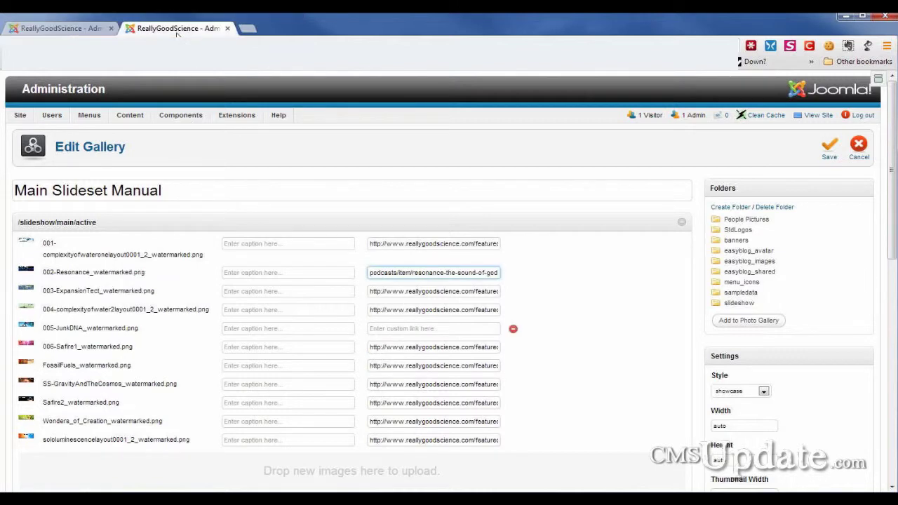
{"action": "key", "text": "Home"}
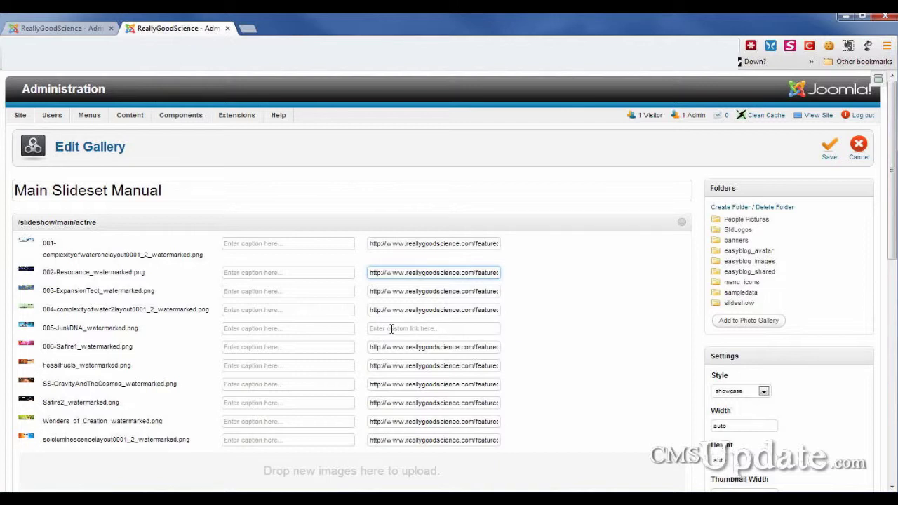
{"action": "left_click", "coordinate": [392, 329]}
{"action": "key", "text": "ctrl+v"}
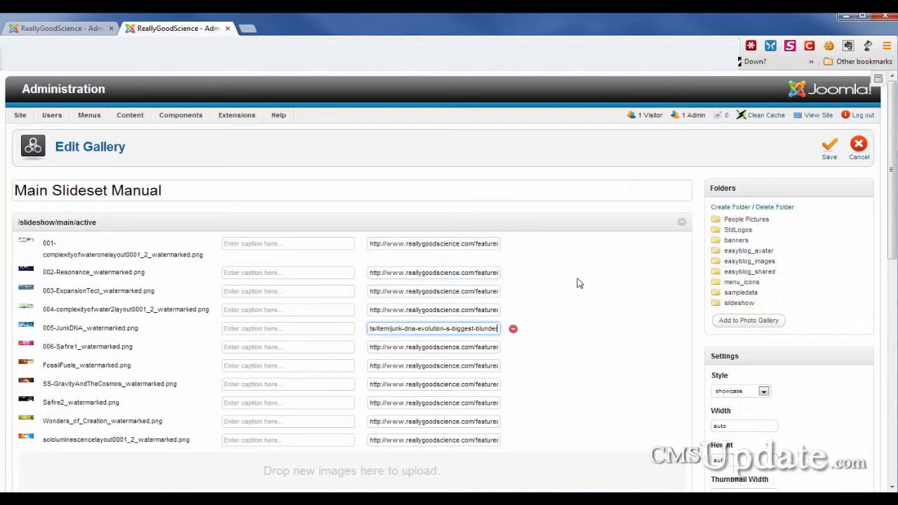
Save the Main Slideset Manual gallery and close the second gallery tab
{"action": "left_click", "coordinate": [832, 151]}
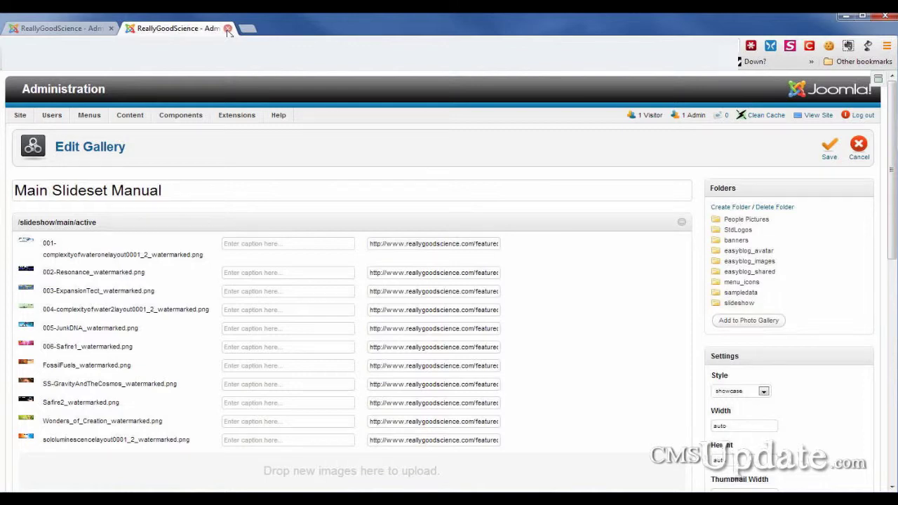
{"action": "left_click", "coordinate": [228, 29]}
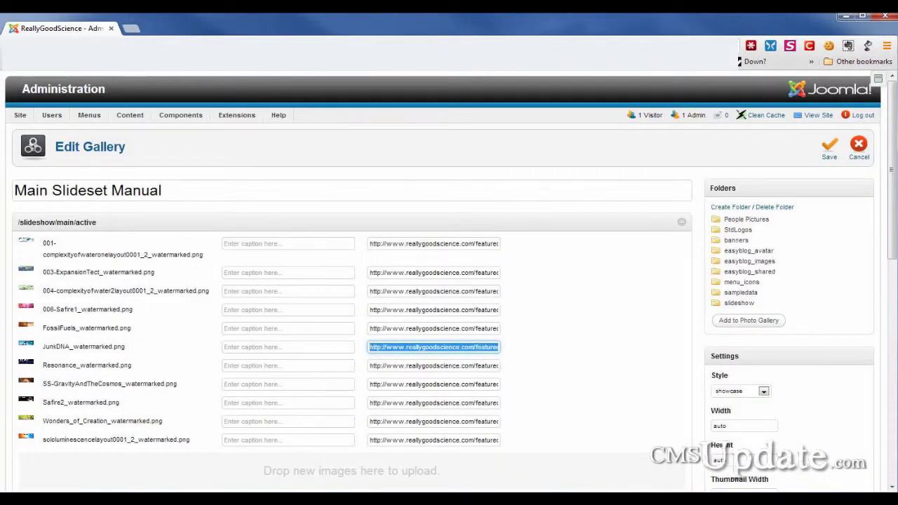